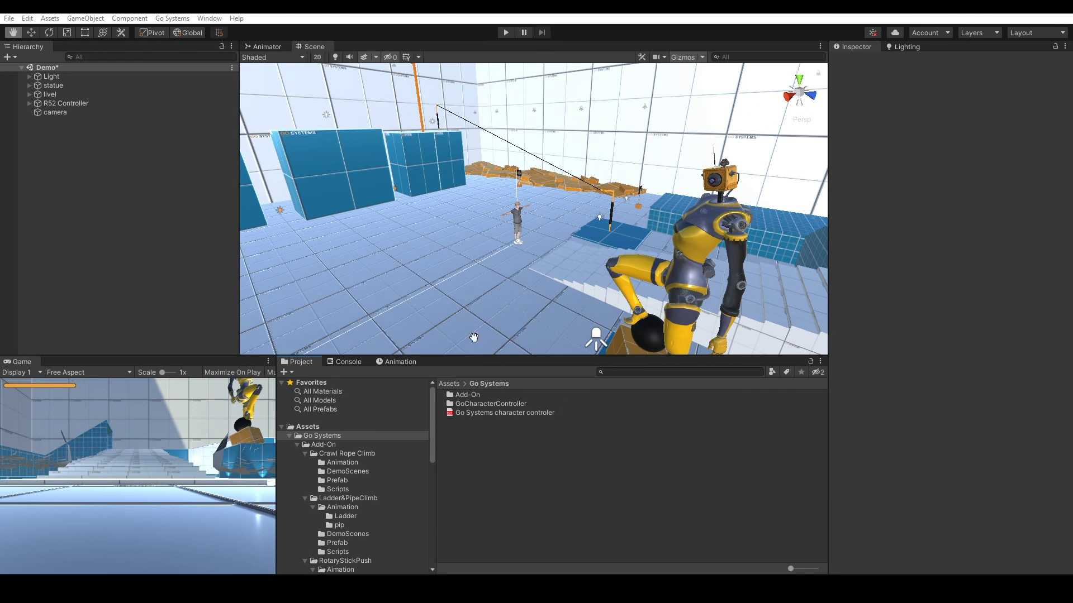
Step: Assign RS2 Controller as the character in the Go Systems Ragdoll window and set total mass 20
left_click(179, 21)
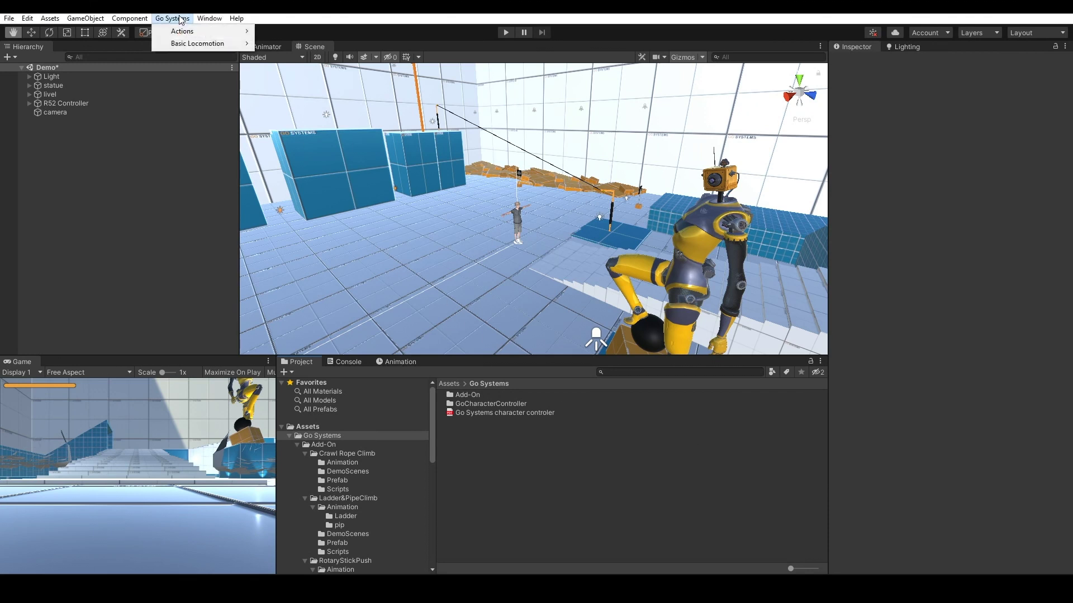
mouse_move(198, 44)
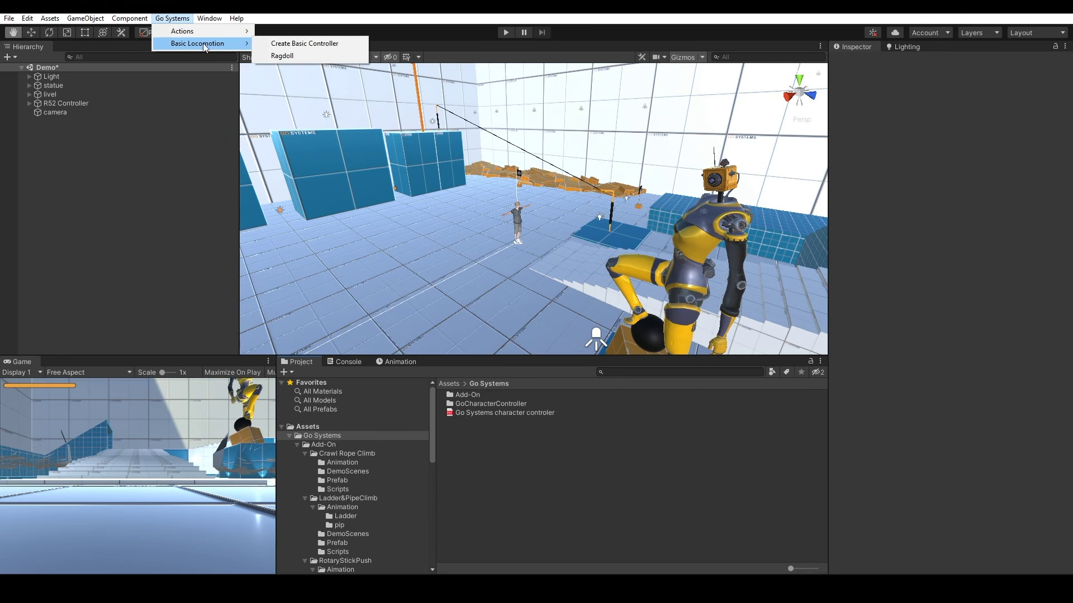
left_click(299, 56)
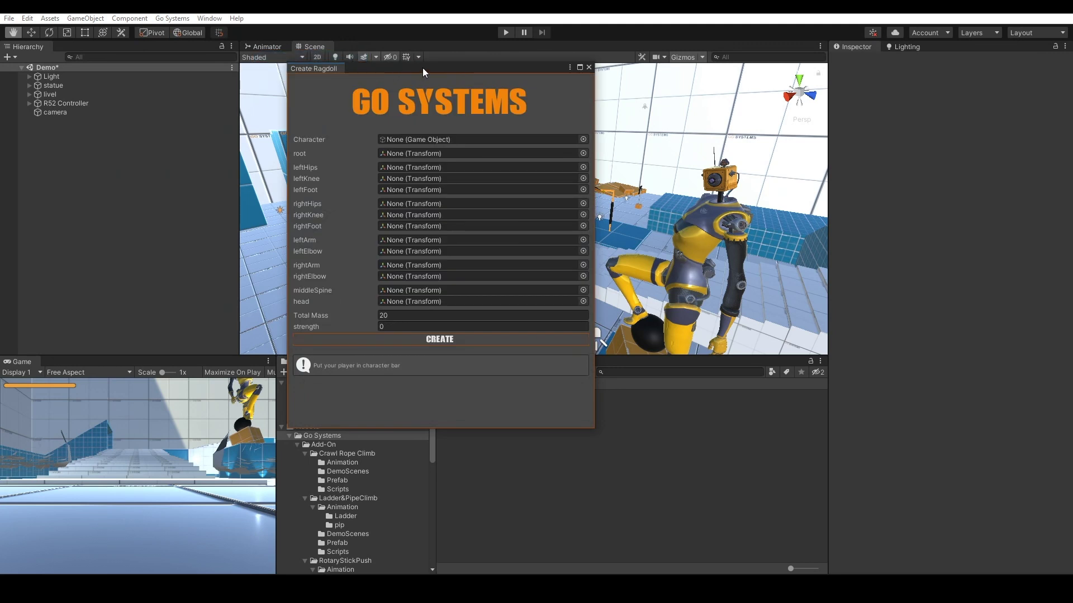
left_click_drag(422, 68, 435, 60)
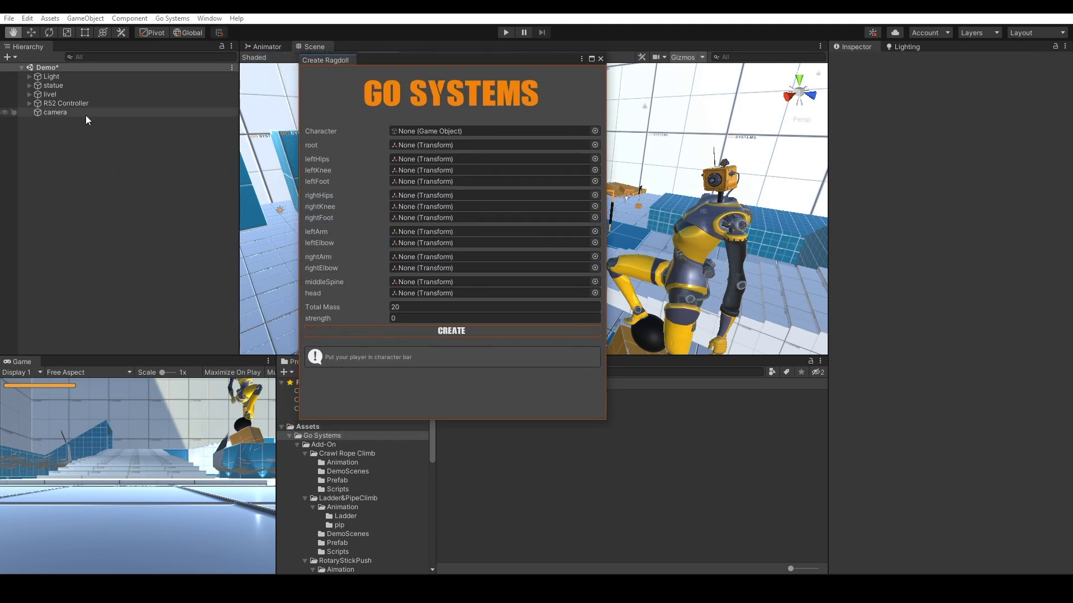
mouse_move(60, 103)
left_mouse_down()
mouse_move(317, 102)
mouse_move(452, 130)
left_mouse_up()
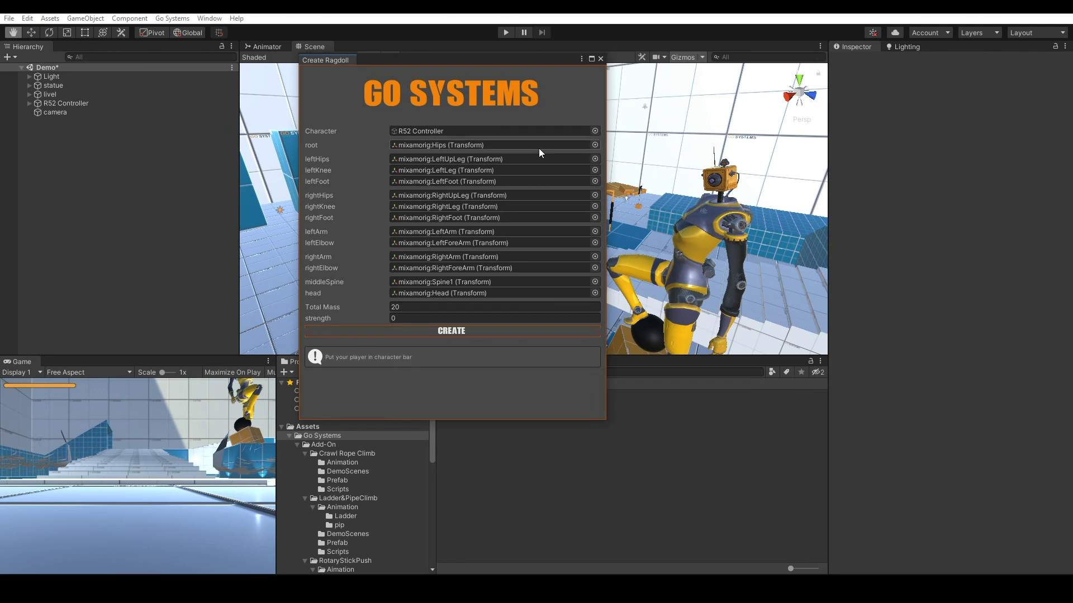
left_click(478, 309)
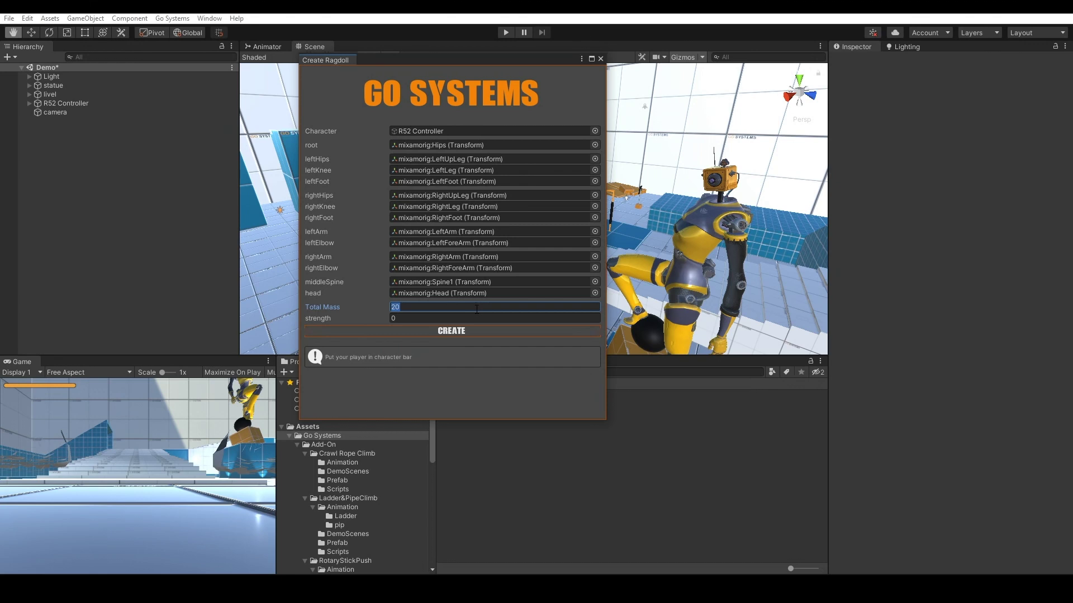
Step: Create the ragdoll, then select and frame RS2 Controller in the Scene view
left_click(452, 331)
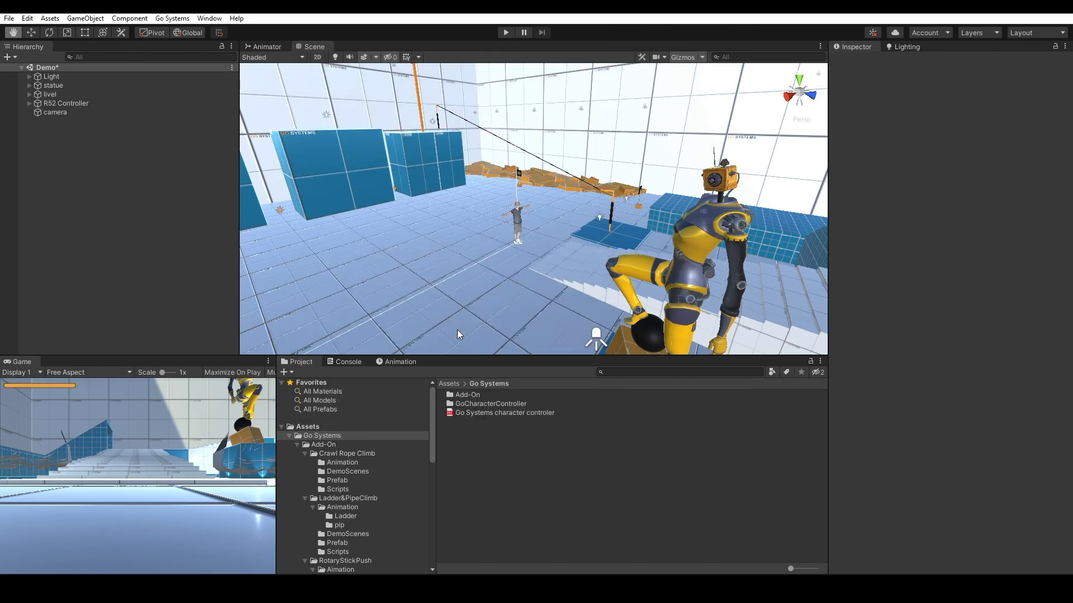
middle_click_drag(457, 330, 449, 330)
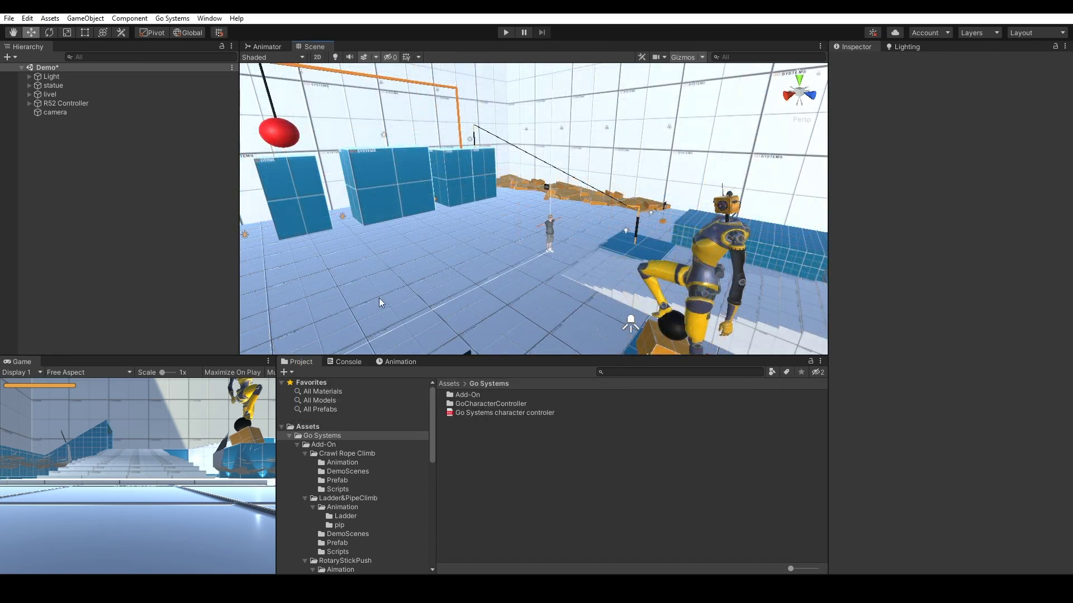
left_click(171, 104)
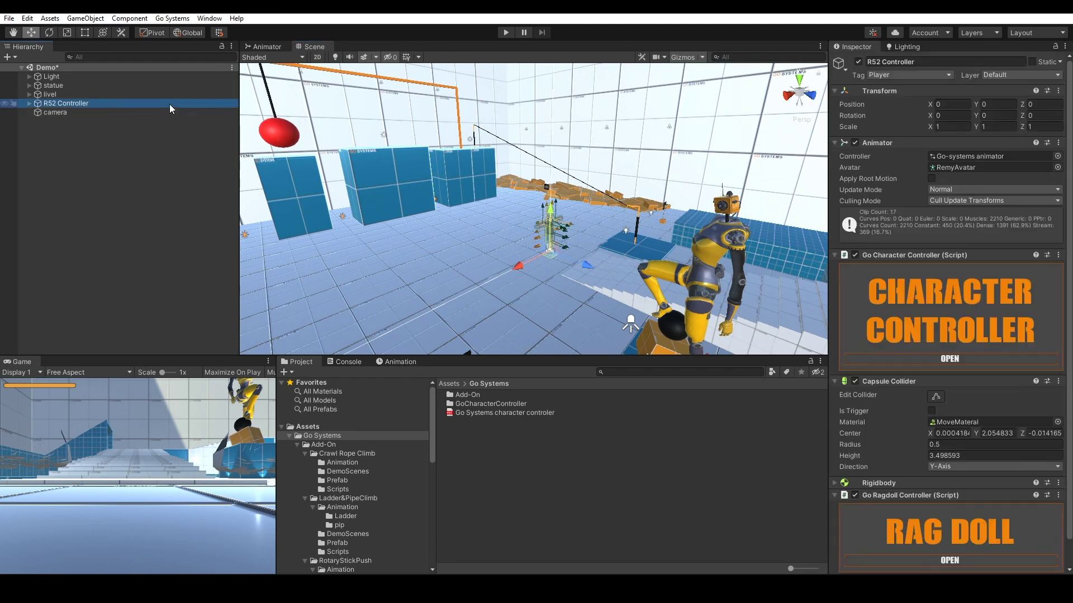
left_click(105, 126)
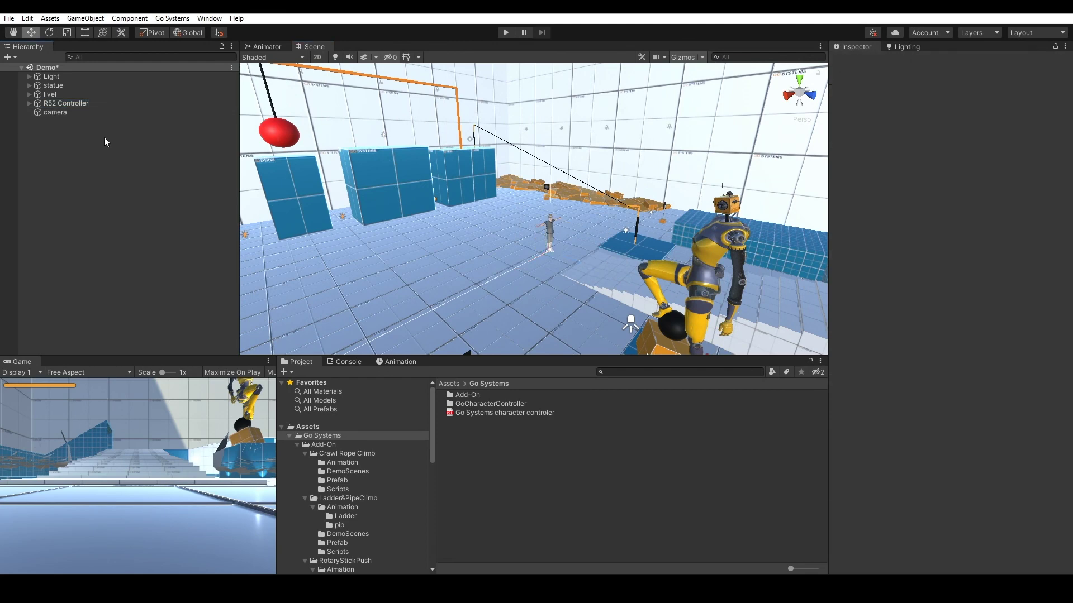
double_click(113, 105)
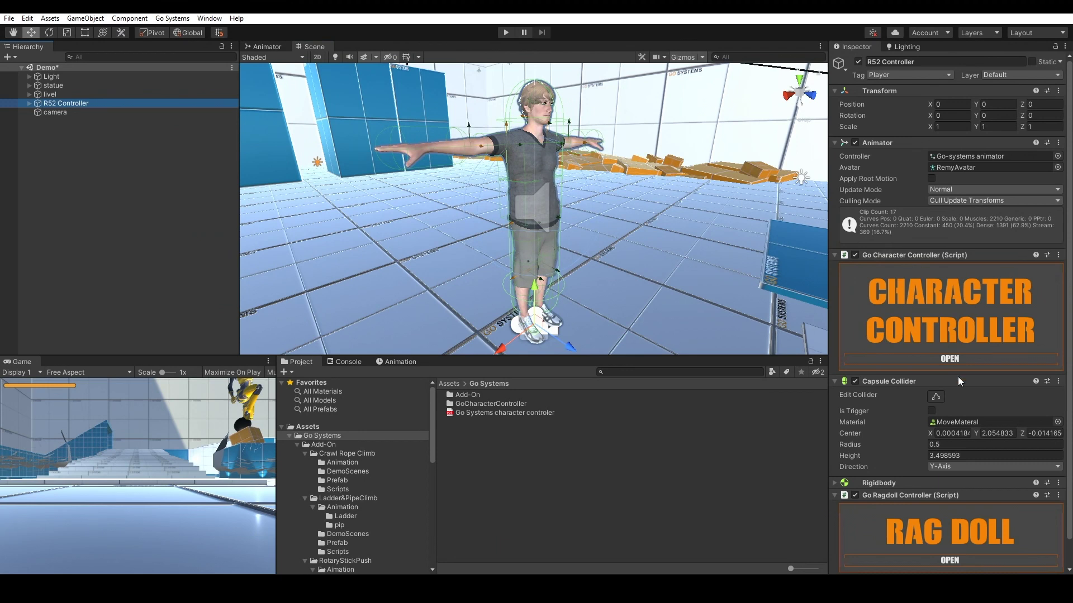
Step: Put RS2 Controller and all its children on layer 8: Player
left_click(1003, 76)
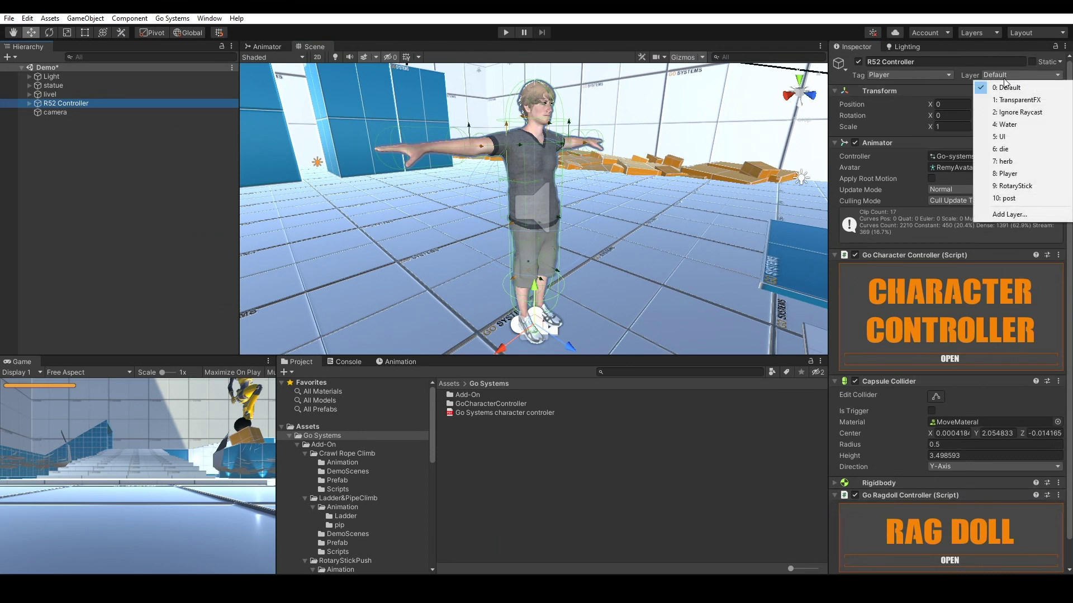
left_click(1029, 173)
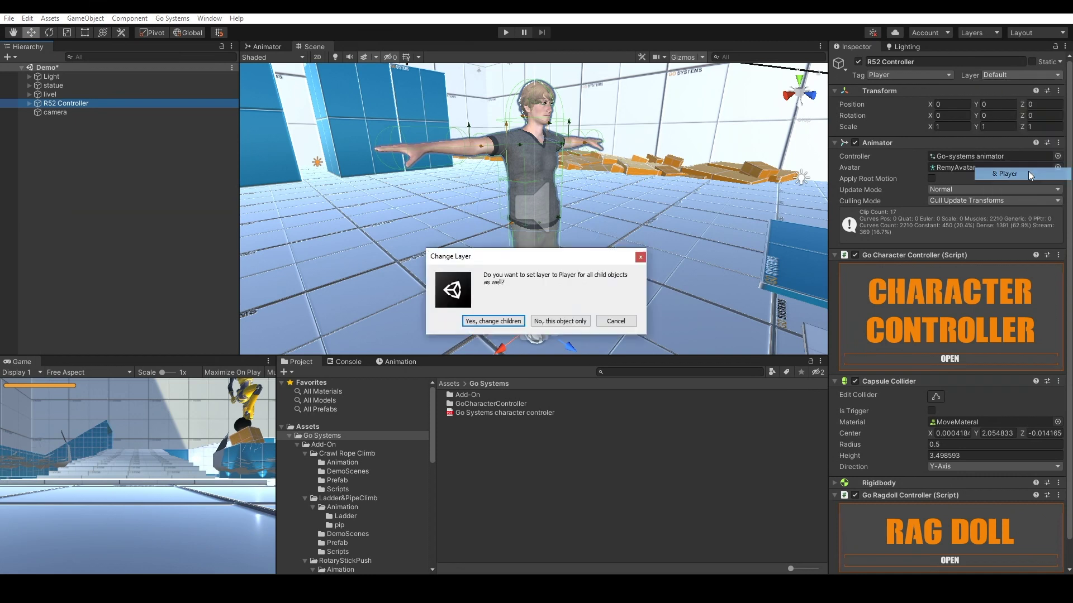
left_click(494, 321)
scroll(885, 412, "down", 1)
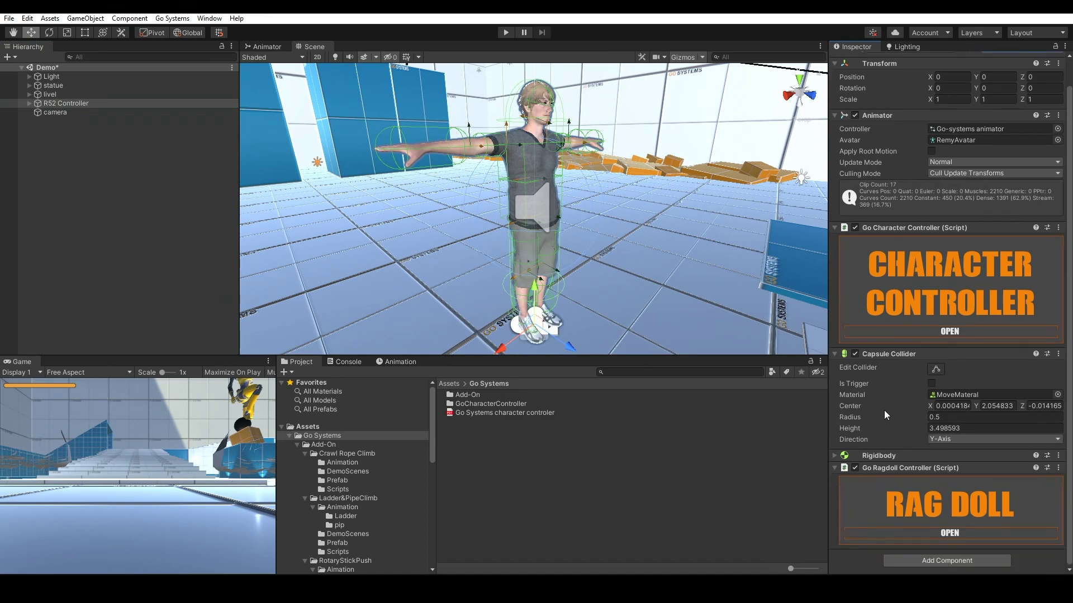
Step: Expand the ragdoll controller settings and set Layer Active to Everything
left_click(922, 535)
scroll(931, 516, "down", 3)
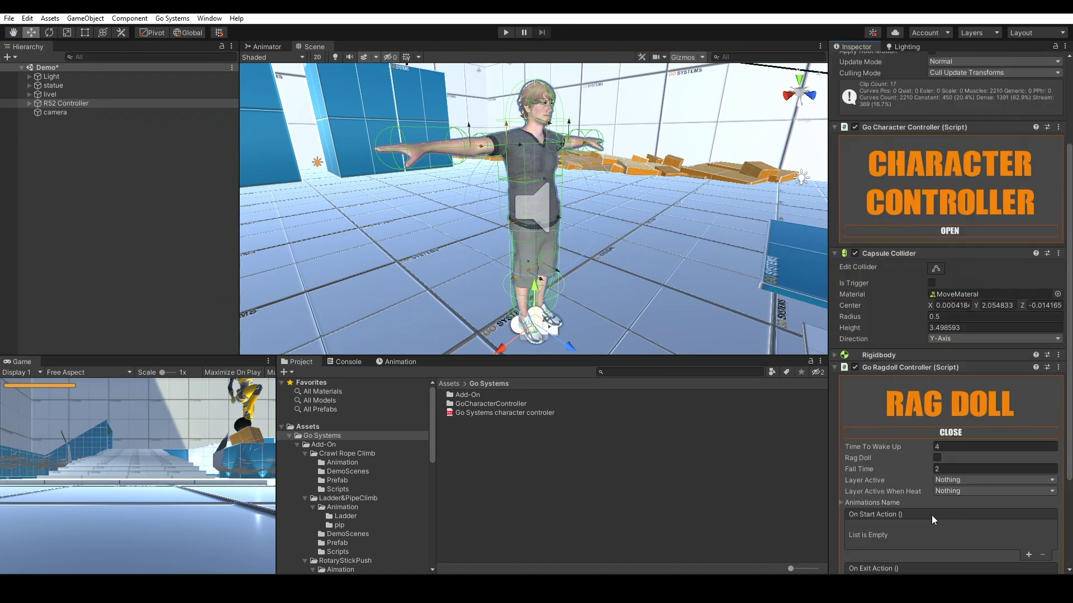
left_click(954, 481)
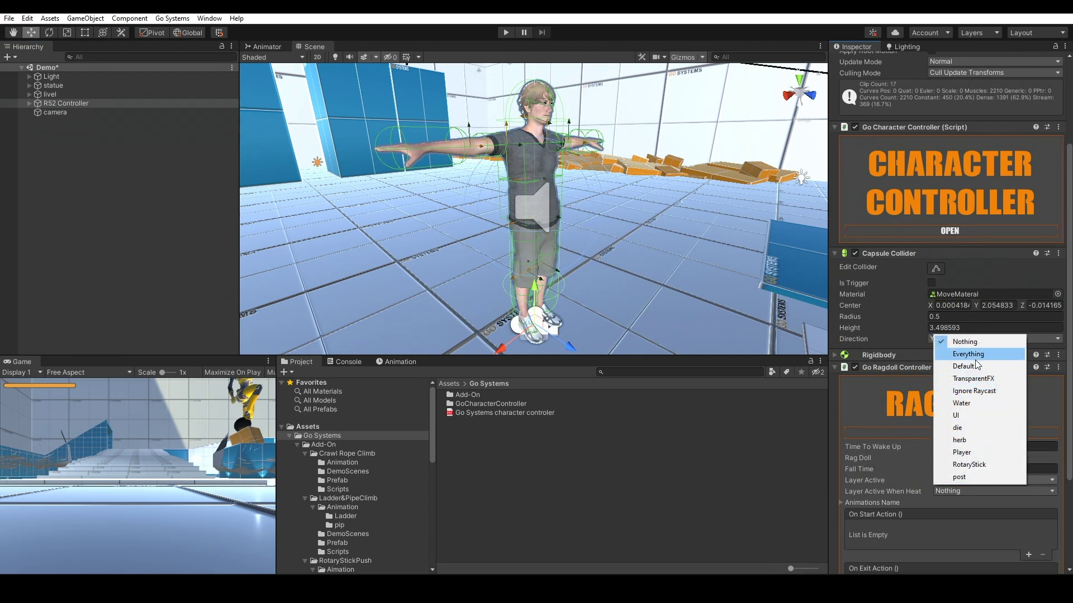
left_click(975, 359)
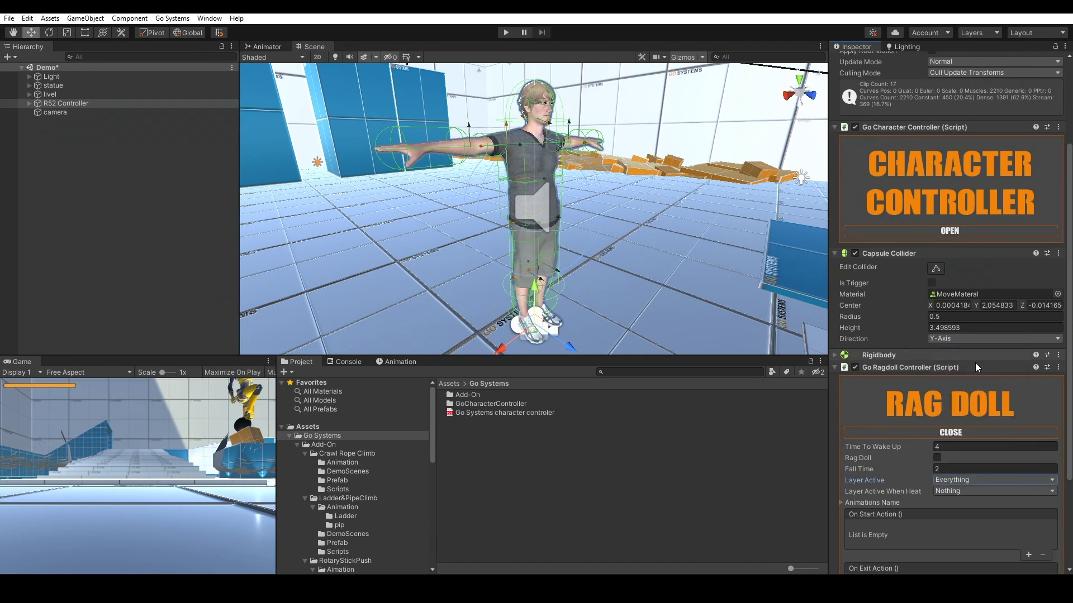
Step: Set Layer Active When Heat to die, Fall Time to 1 and Time To Wake Up to 4
left_click(959, 495)
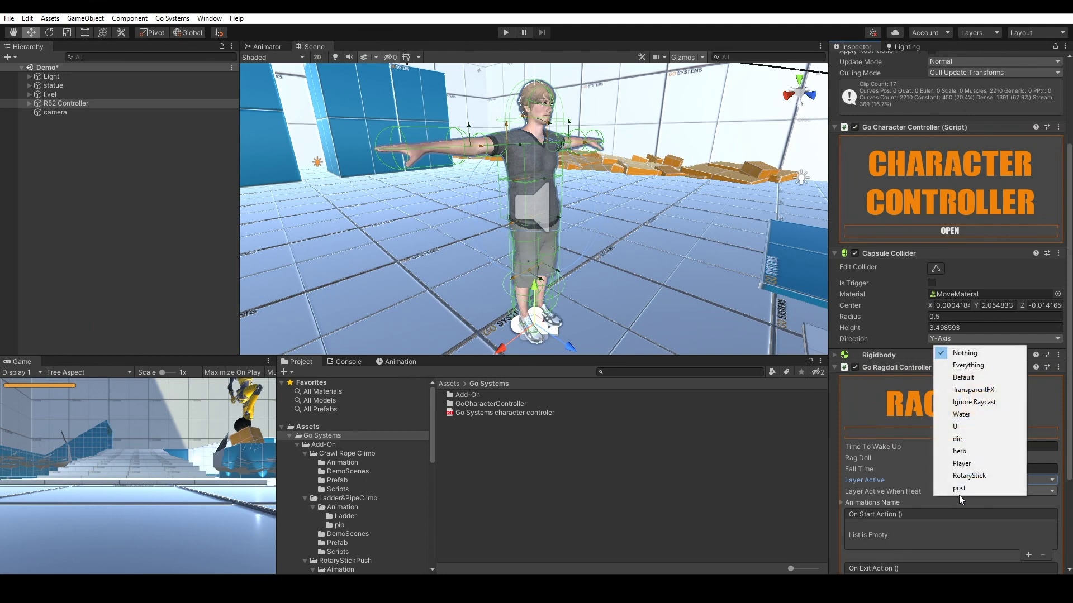
left_click(969, 439)
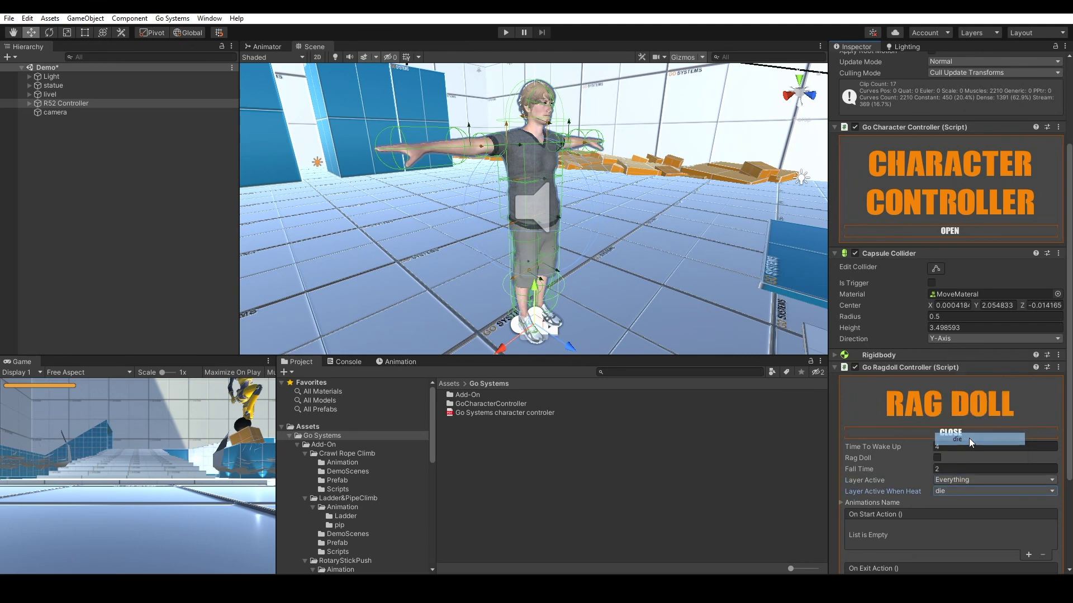
left_click(967, 469)
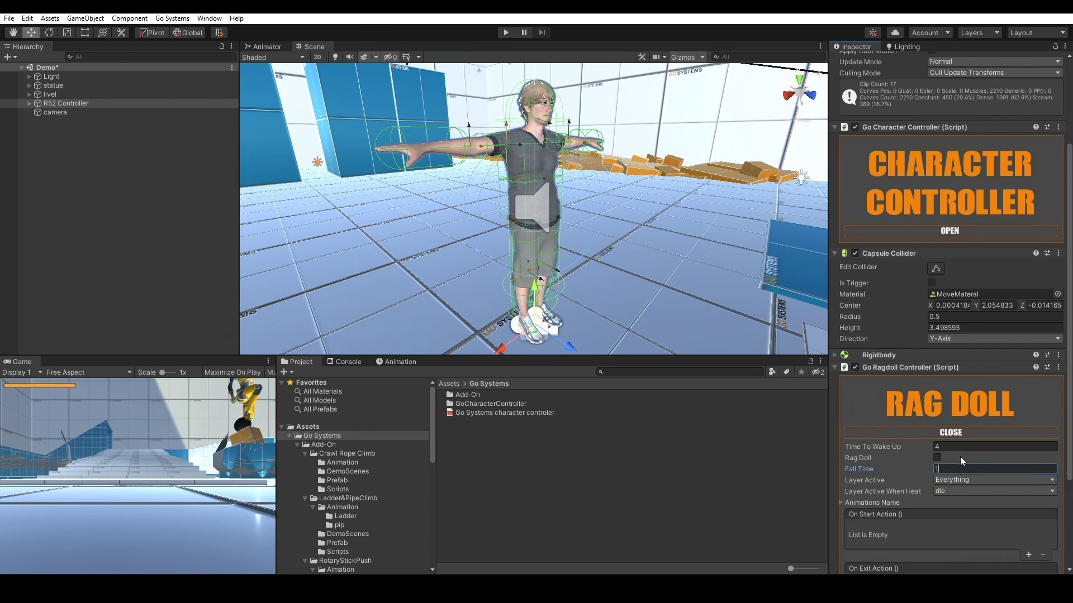
type("1")
left_click(885, 447)
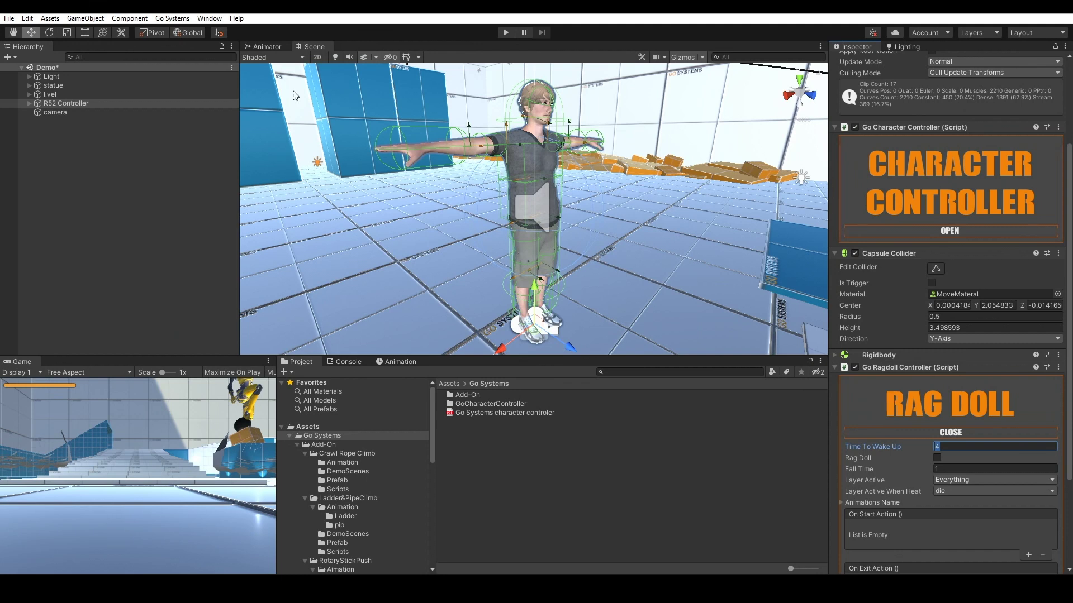
left_click(27, 102)
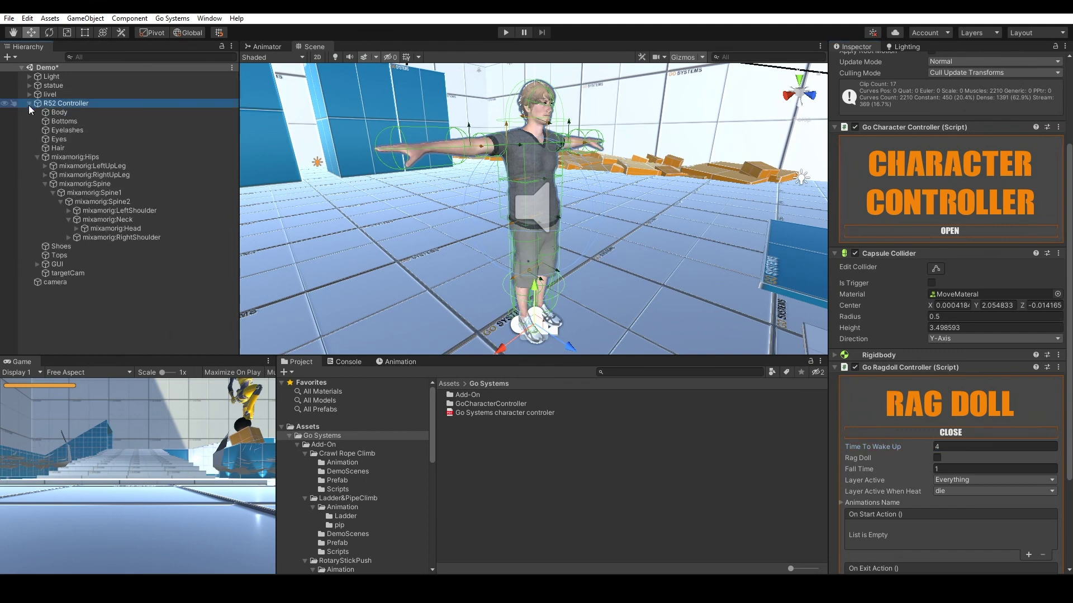
Step: Give the mixamorig:Head sphere collider radius 0.27 and centre Z -0.03
left_click(96, 231)
left_click(789, 99)
scroll(765, 99, "up", 2)
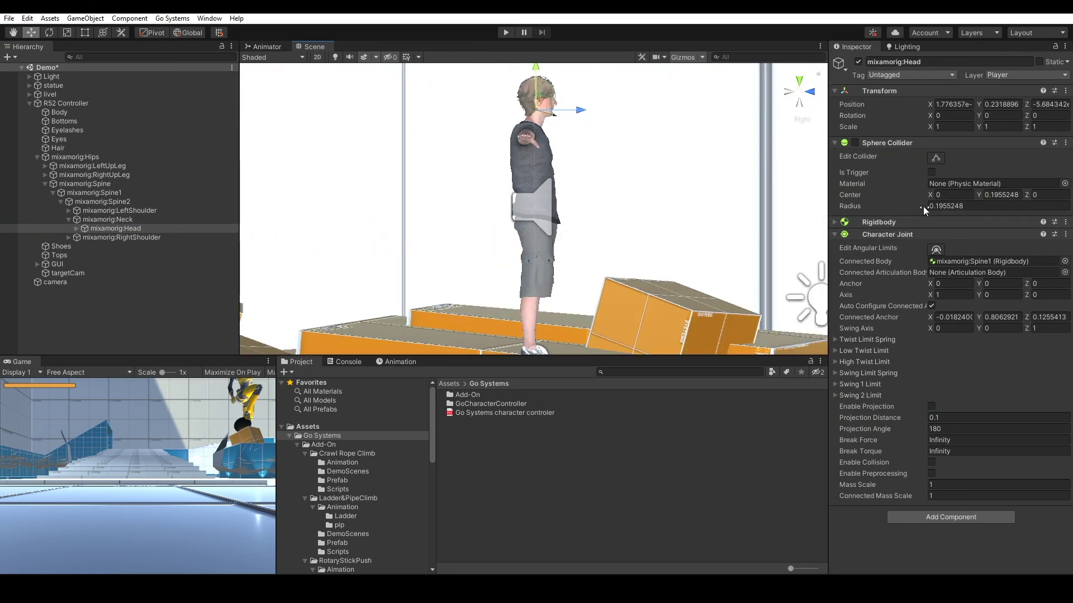
left_click_drag(923, 207, 926, 205)
type("0.27")
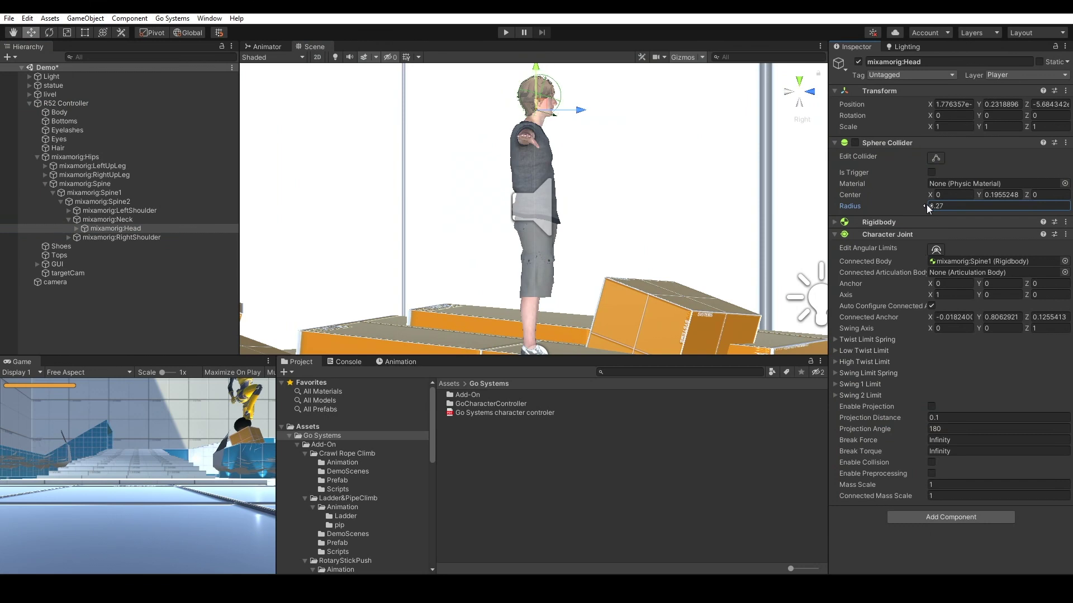
left_click_drag(1028, 196, 1030, 195)
type("-0.03")
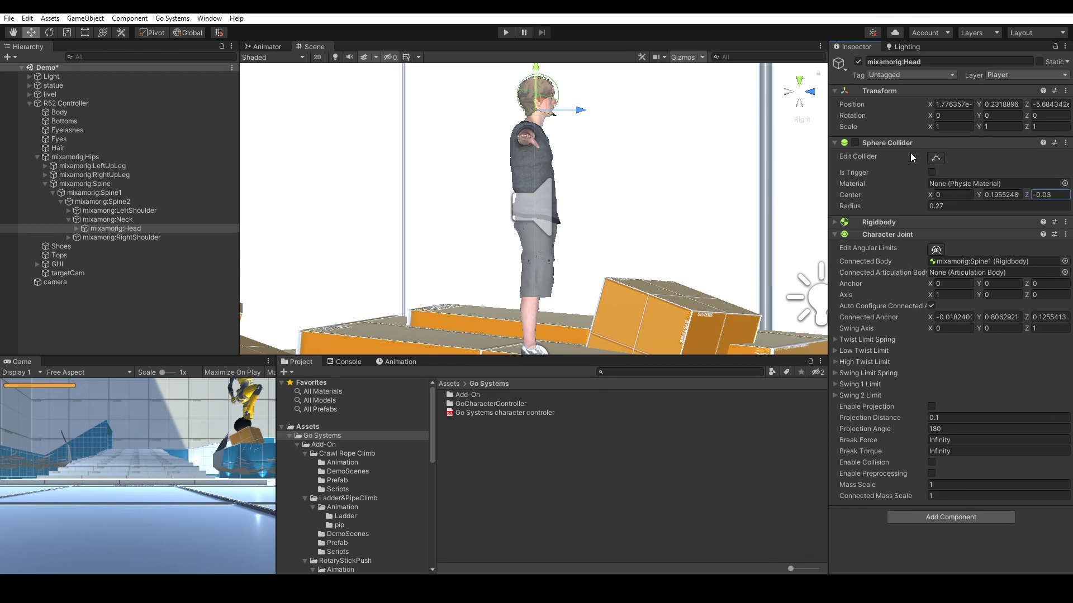
left_click(802, 95)
left_click_drag(716, 166, 527, 207, "alt")
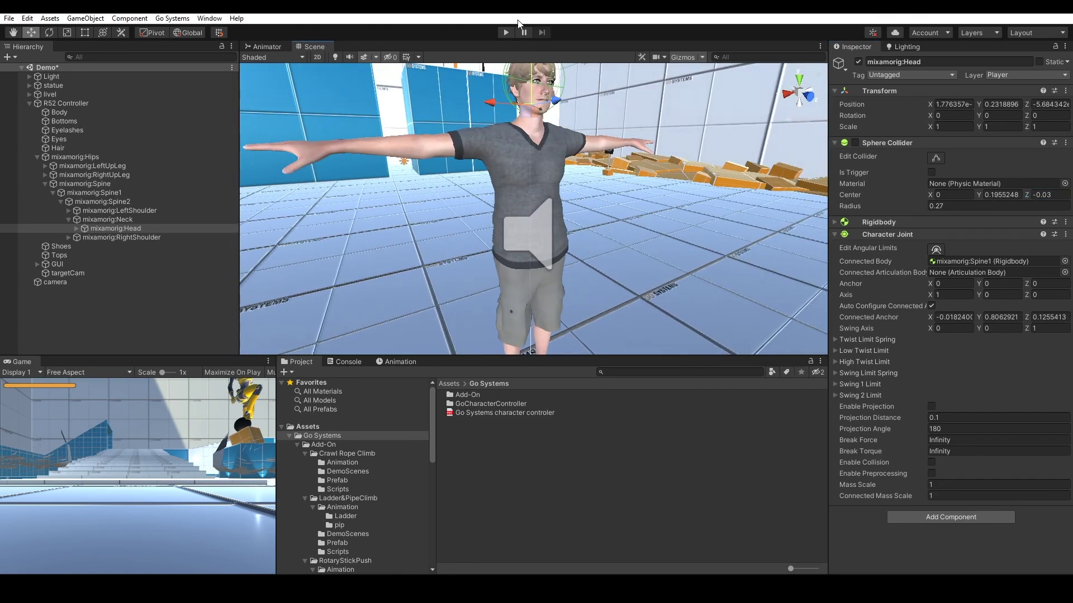
Step: Start Play mode and maximize the Game view
left_click(505, 32)
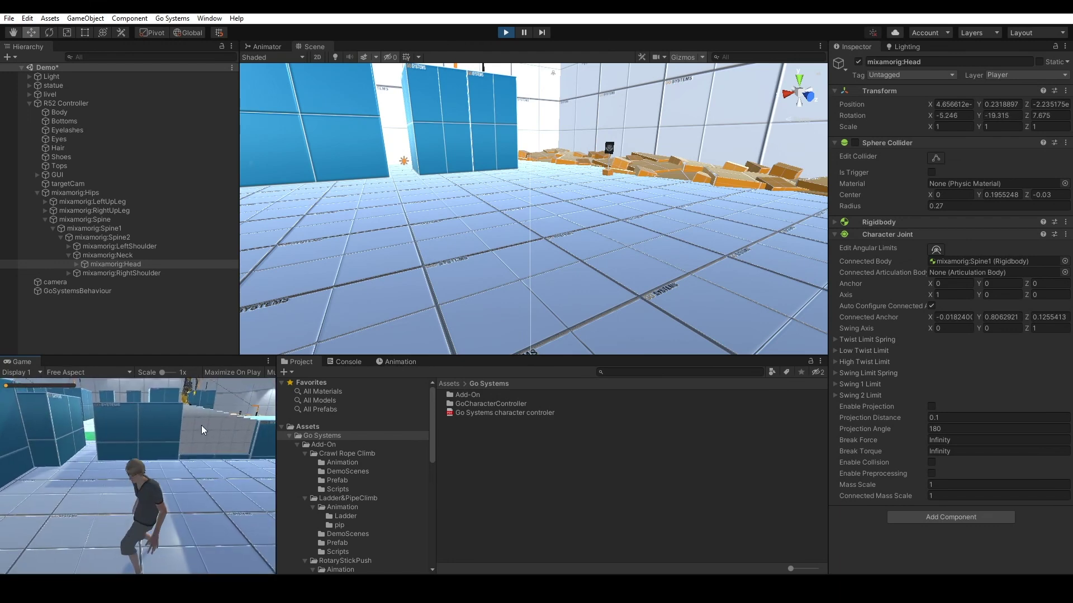
right_click(26, 363)
left_click(51, 394)
Step: Walk the character forward along the blue platform, then stop Play mode
key("w")
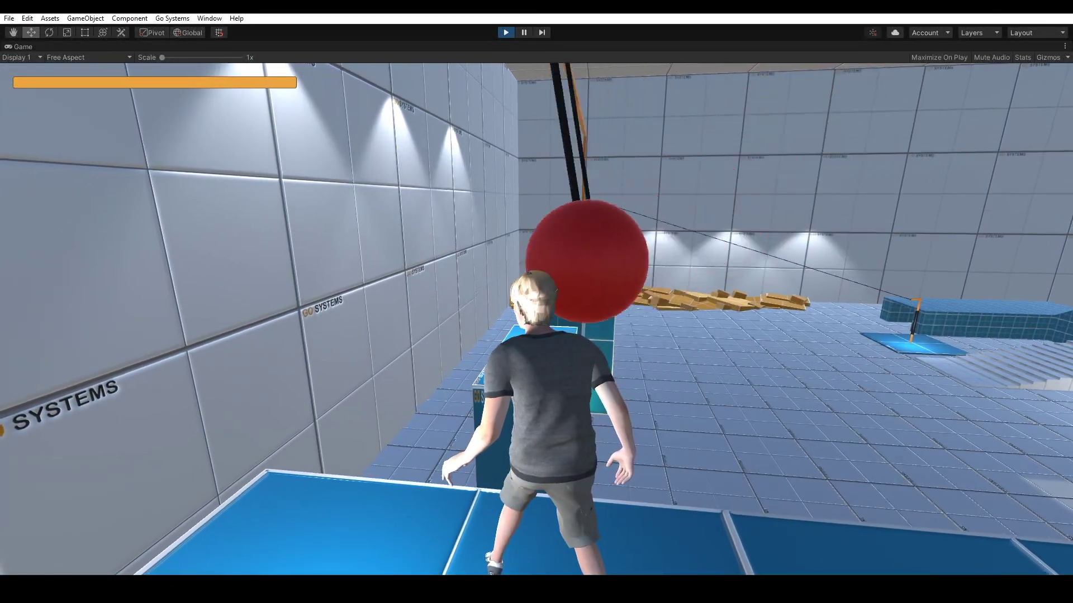
key("w")
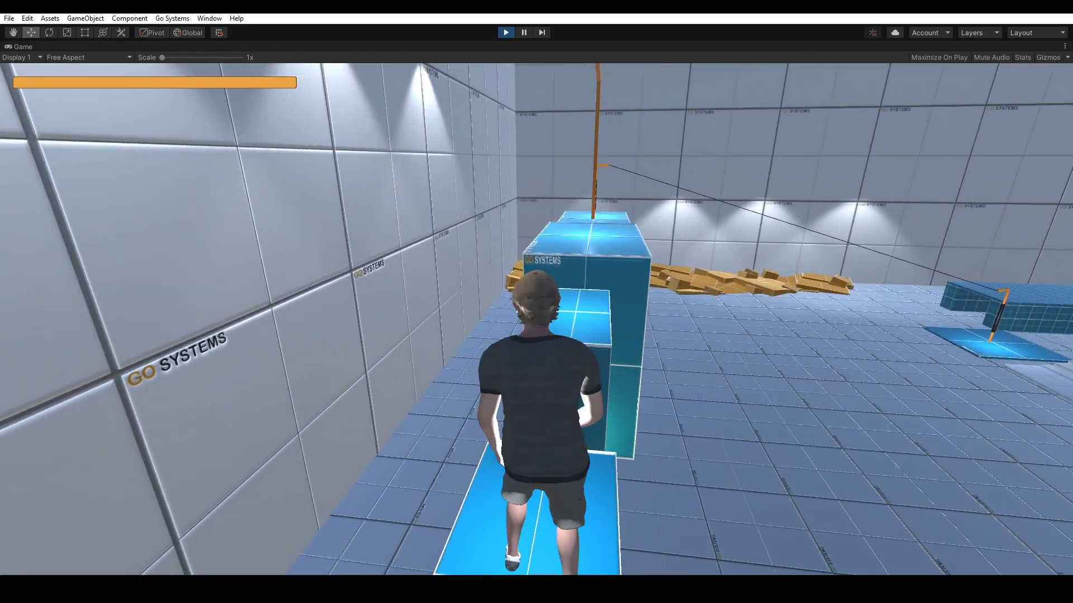
key("w")
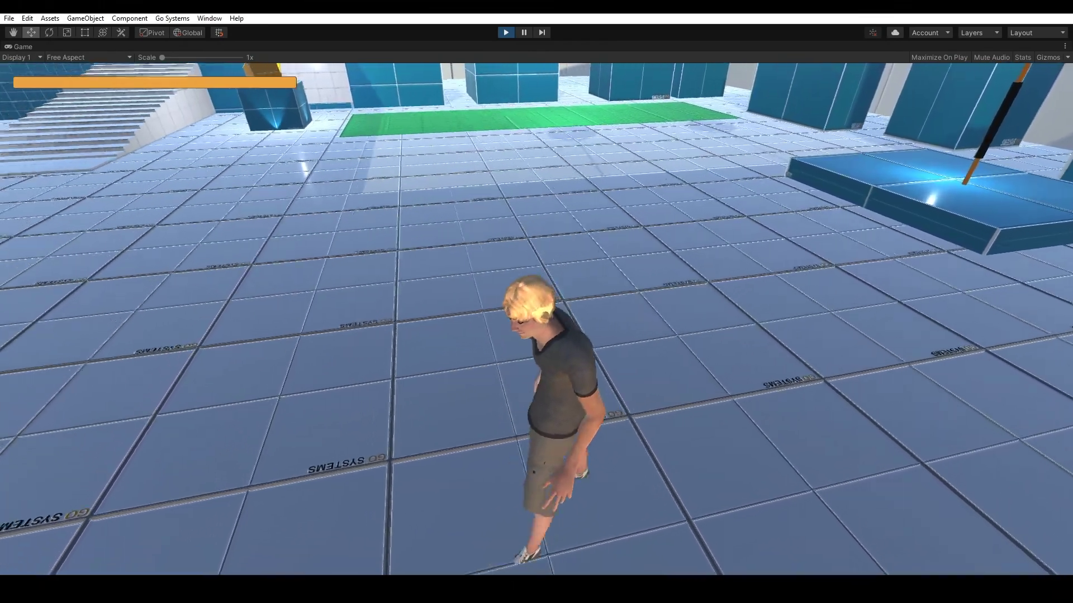
key("w")
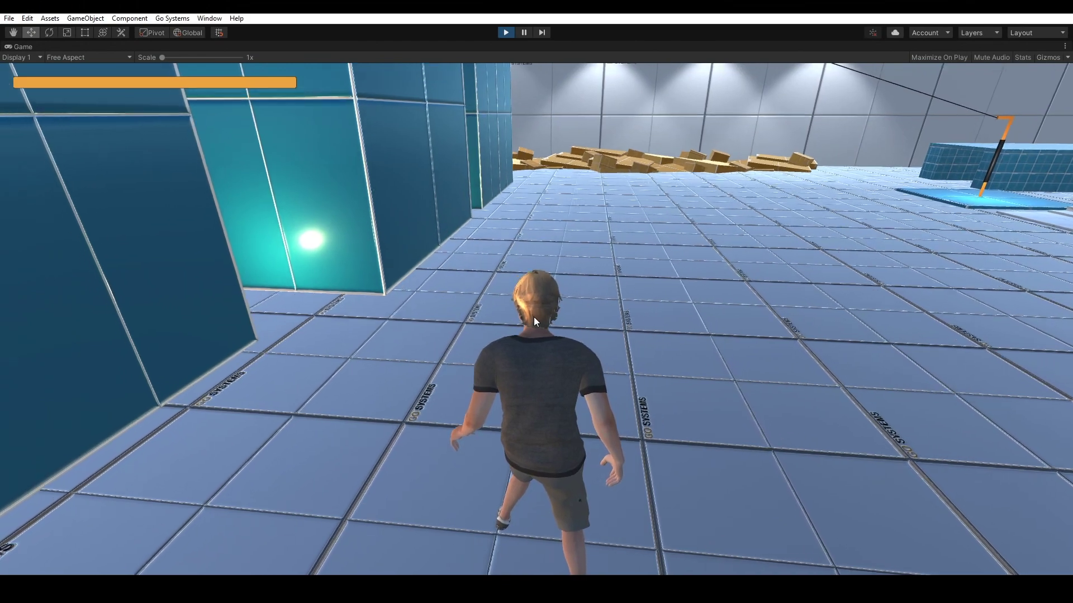
key("w")
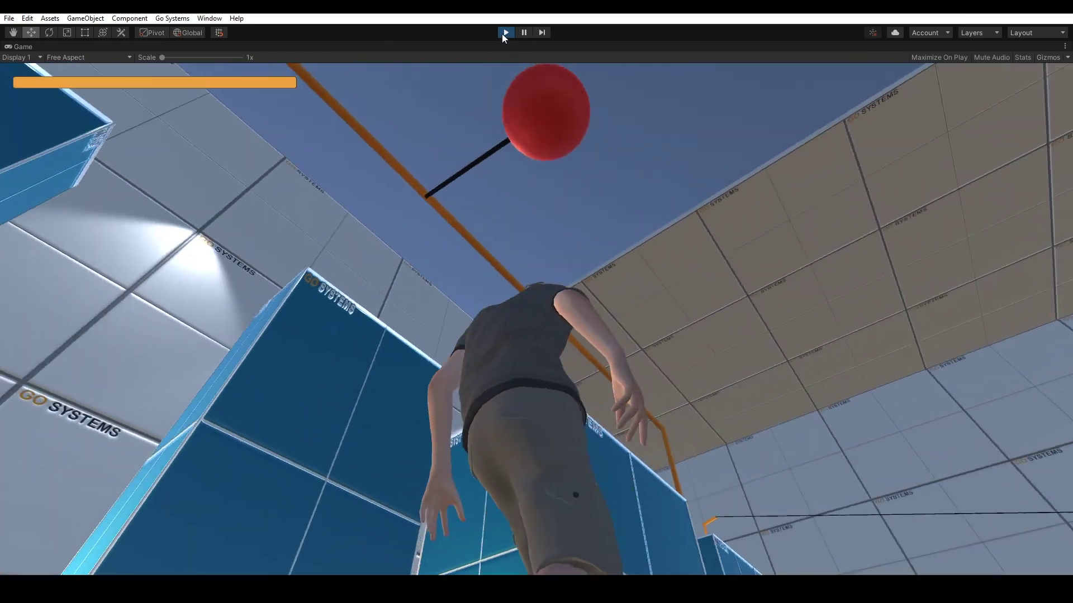
left_click(504, 33)
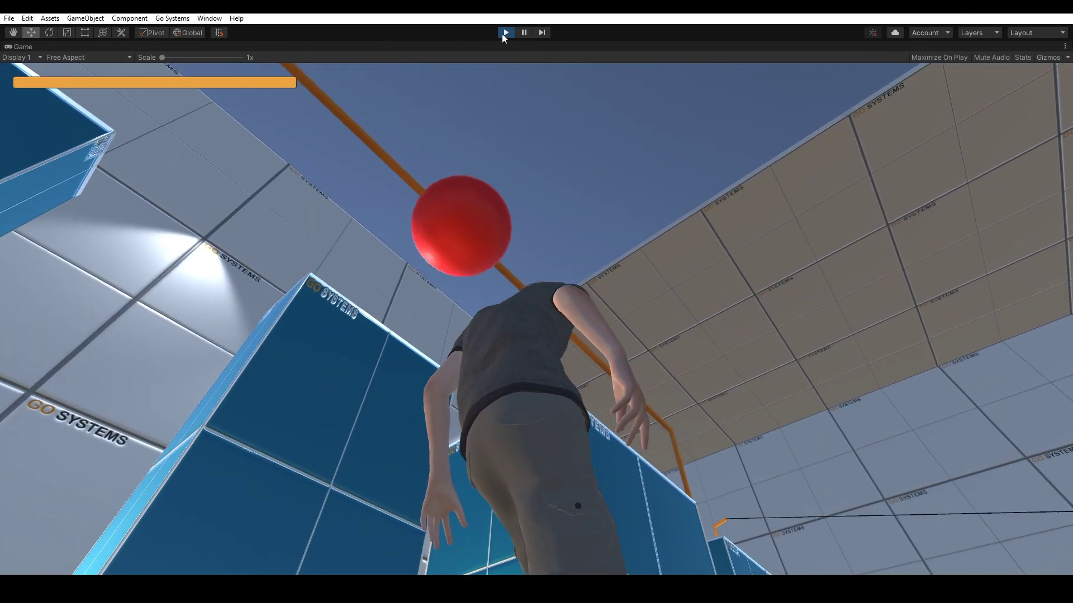